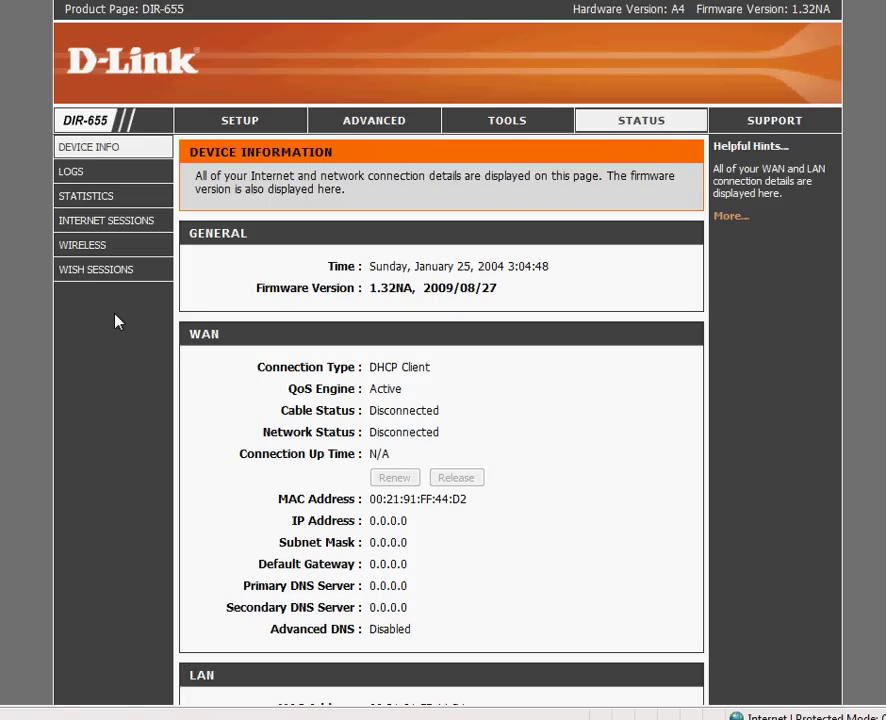
Enter a new admin password and its confirmation in the router's administrator settings
{"action": "left_click", "coordinate": [522, 122]}
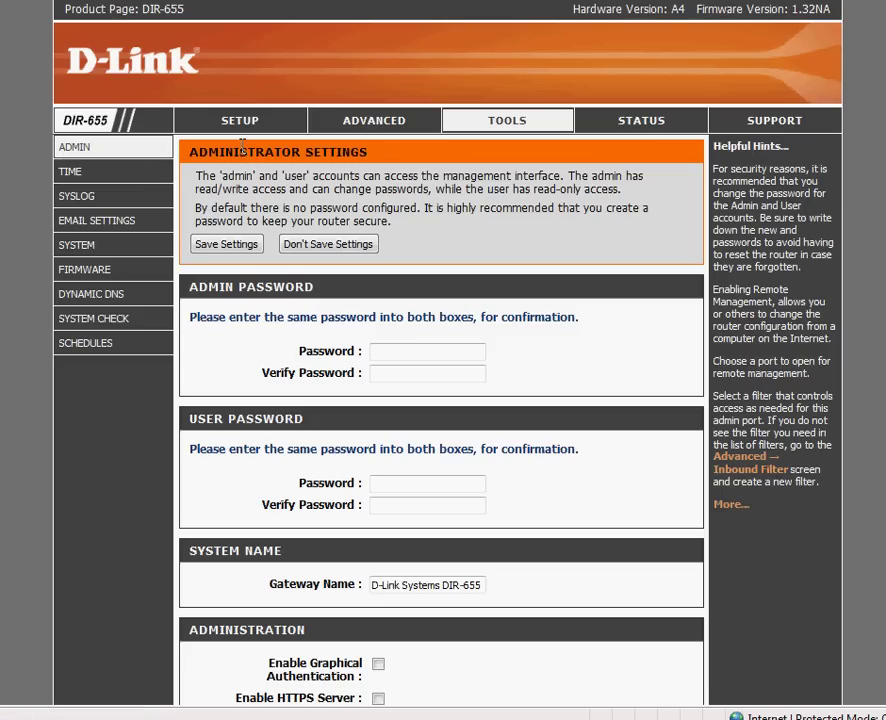
{"action": "left_click_drag", "start_coordinate": [191, 151], "coordinate": [400, 152]}
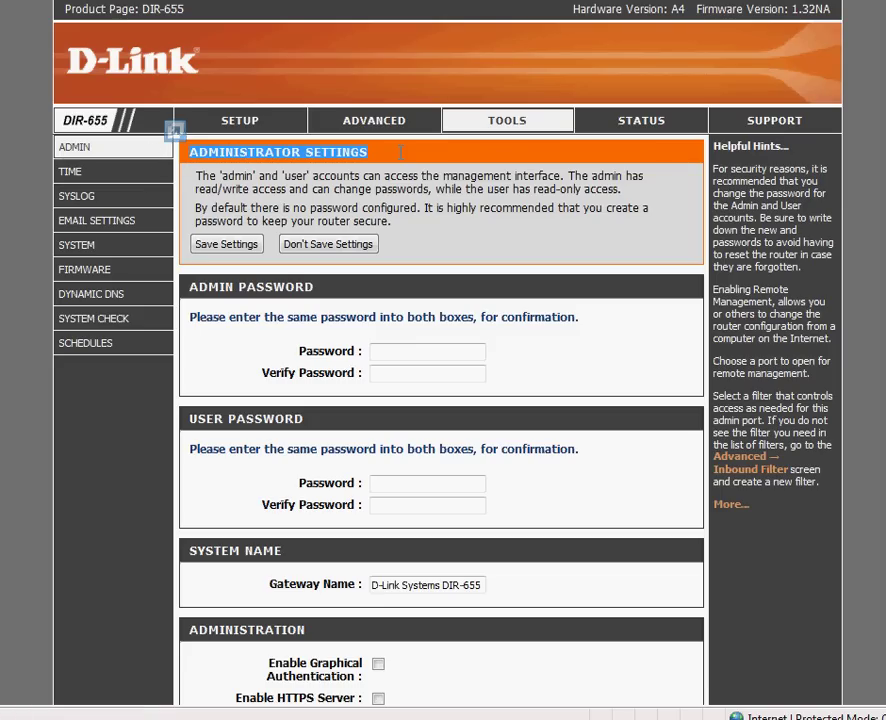
{"action": "left_click", "coordinate": [385, 354]}
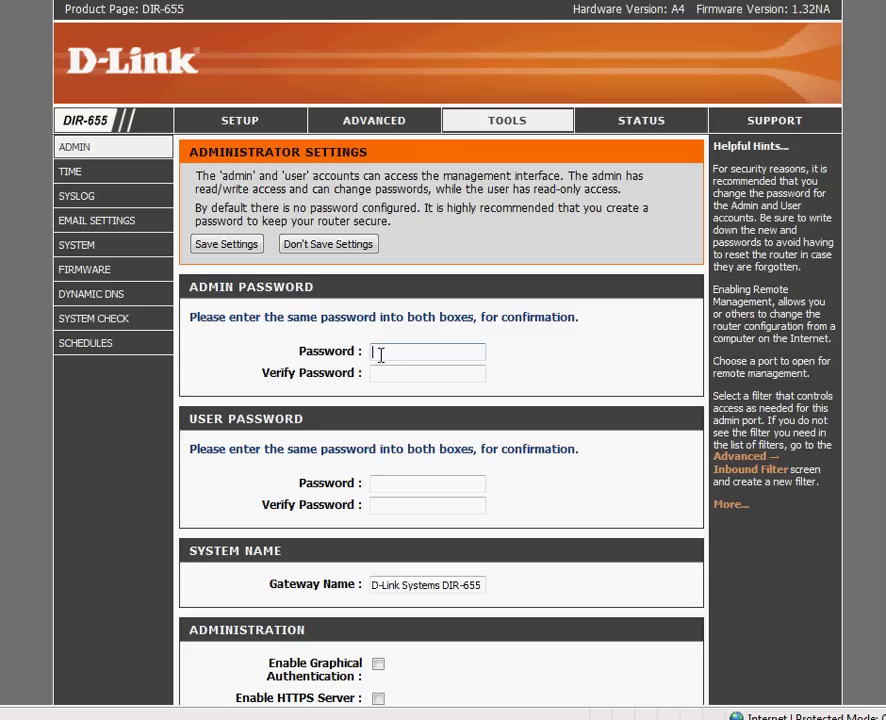
{"action": "type", "text": "••••••••"}
{"action": "key", "text": "Tab"}
{"action": "type", "text": "••••••••"}
Examine the account access description, user password fields, gateway name and administration options
{"action": "scroll", "coordinate": [443, 400], "scroll_direction": "down", "scroll_amount": 4}
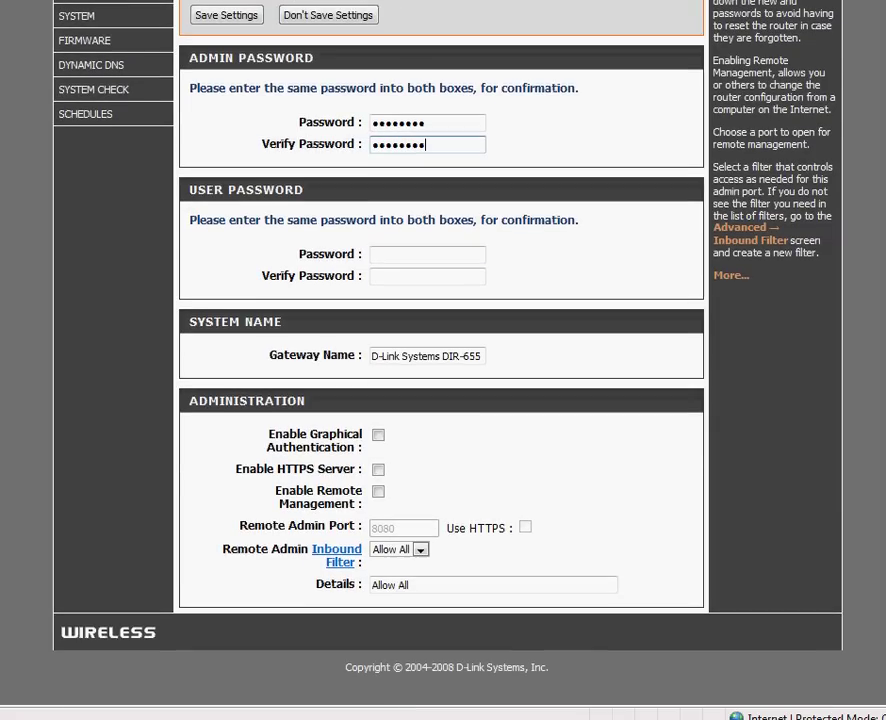
{"action": "scroll", "coordinate": [840, 645], "scroll_direction": "up", "scroll_amount": 2}
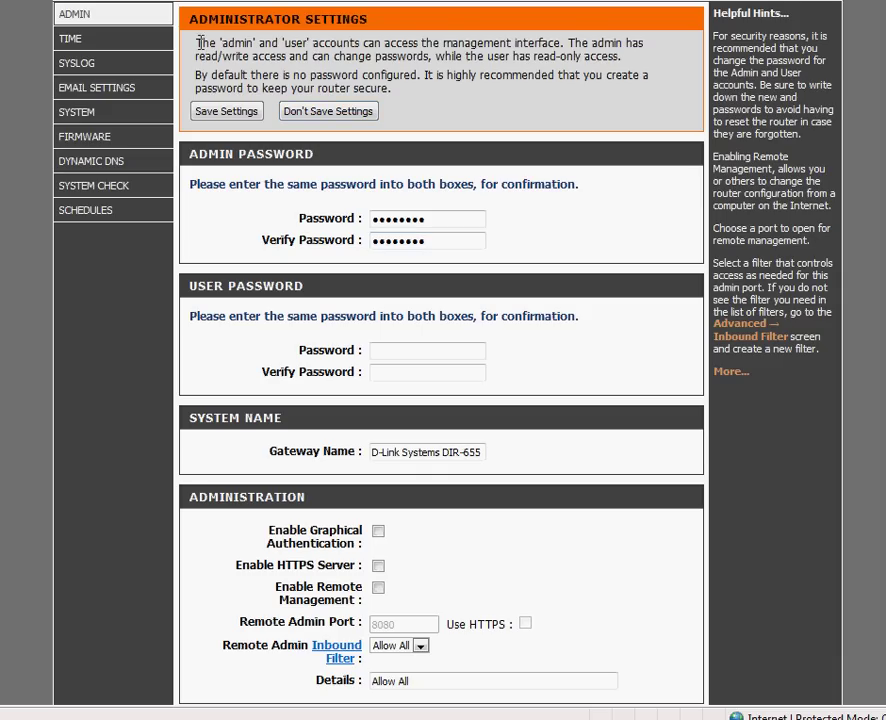
{"action": "left_click_drag", "start_coordinate": [197, 42], "coordinate": [626, 62]}
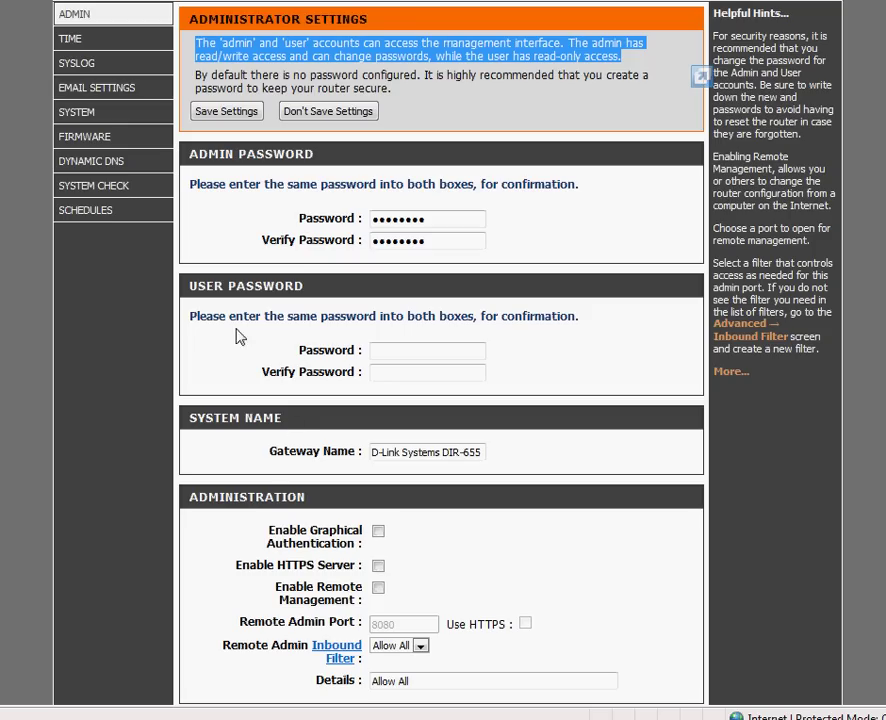
{"action": "left_click", "coordinate": [372, 350]}
{"action": "left_click_drag", "start_coordinate": [372, 453], "coordinate": [477, 453]}
{"action": "left_click", "coordinate": [537, 456]}
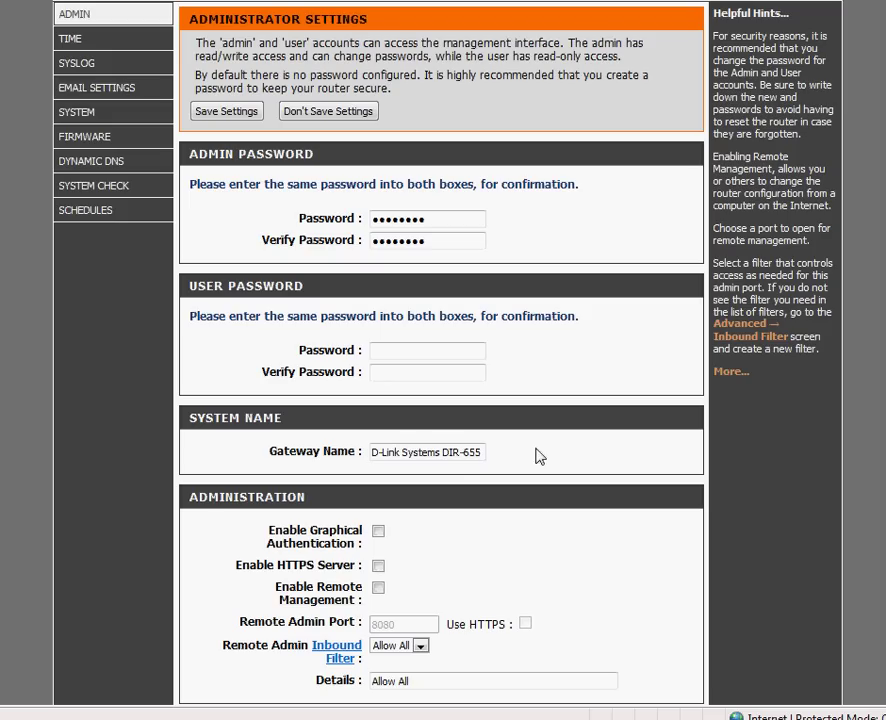
{"action": "scroll", "coordinate": [541, 556], "scroll_direction": "down", "scroll_amount": 2}
{"action": "scroll", "coordinate": [539, 554], "scroll_direction": "up", "scroll_amount": 2}
{"action": "scroll", "coordinate": [567, 490], "scroll_direction": "up", "scroll_amount": 3}
Save the router's administrator settings
{"action": "left_click", "coordinate": [214, 220]}
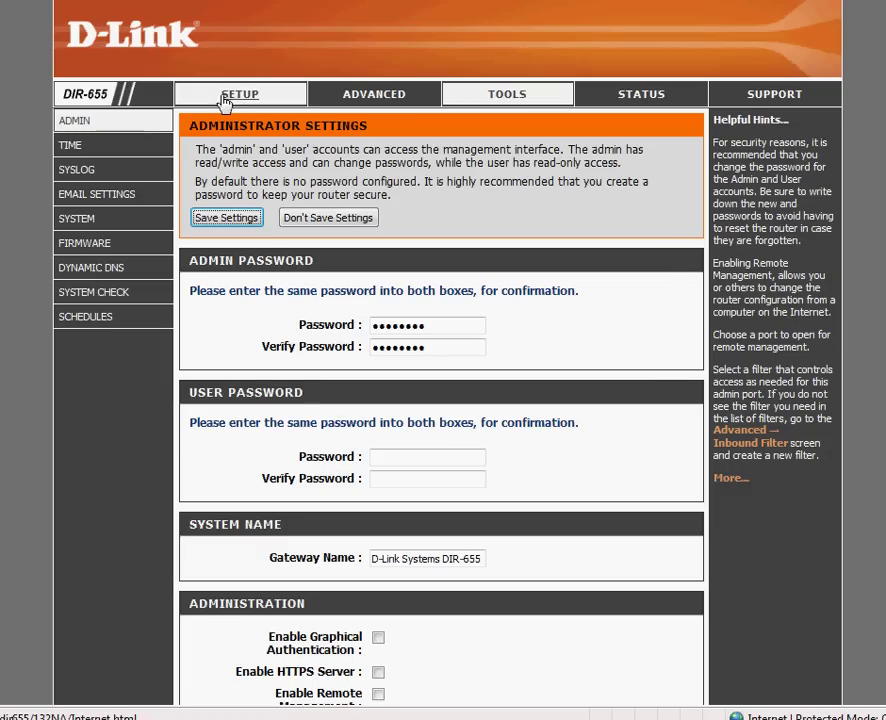
{"action": "left_click", "coordinate": [225, 95]}
{"action": "left_click", "coordinate": [519, 362]}
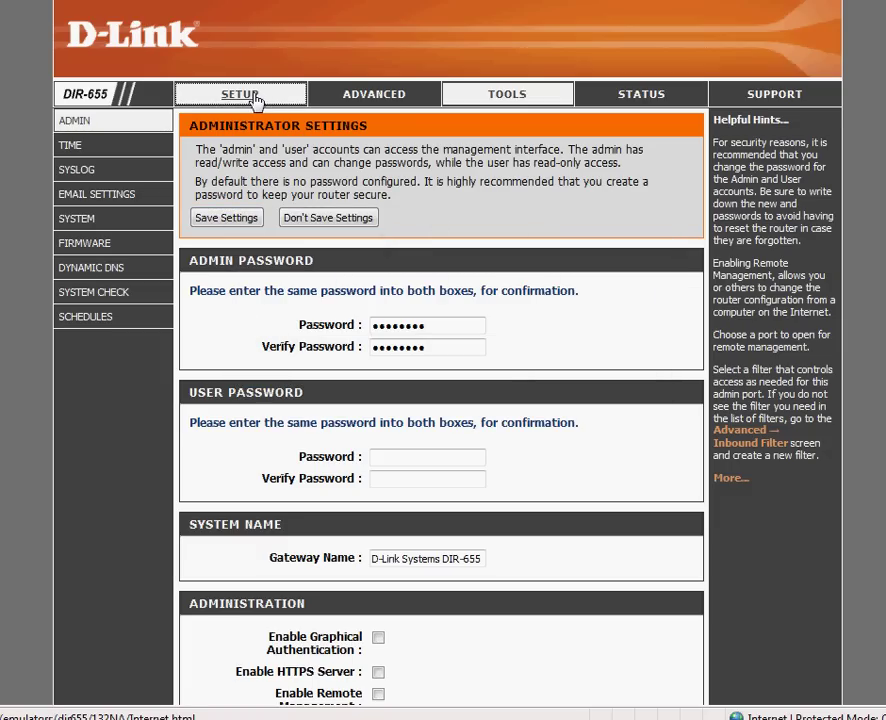
Open the manual wireless network setup within the router's wireless settings
{"action": "left_click", "coordinate": [224, 95]}
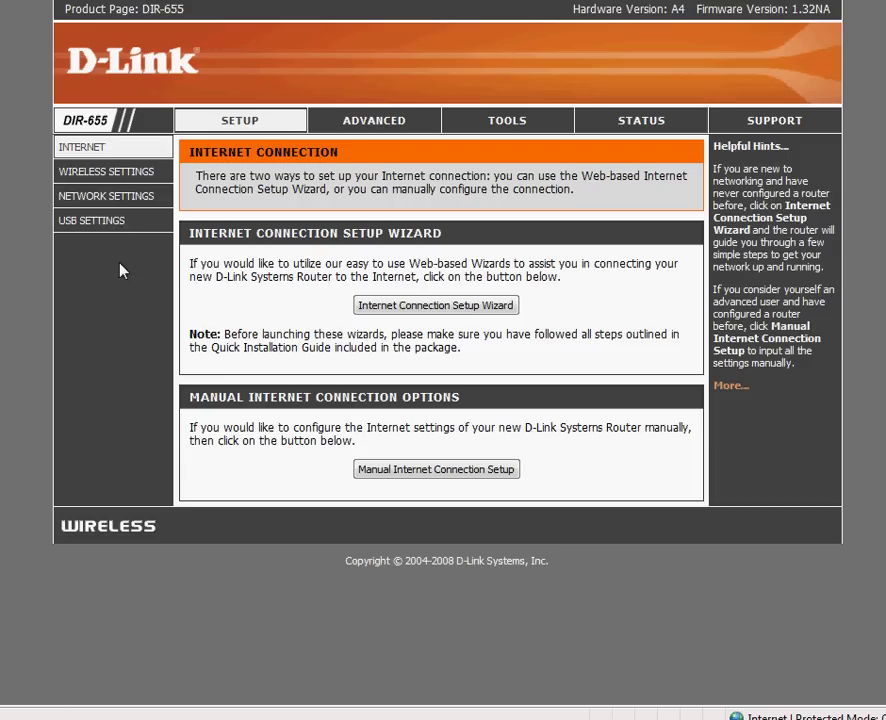
{"action": "left_click", "coordinate": [105, 172]}
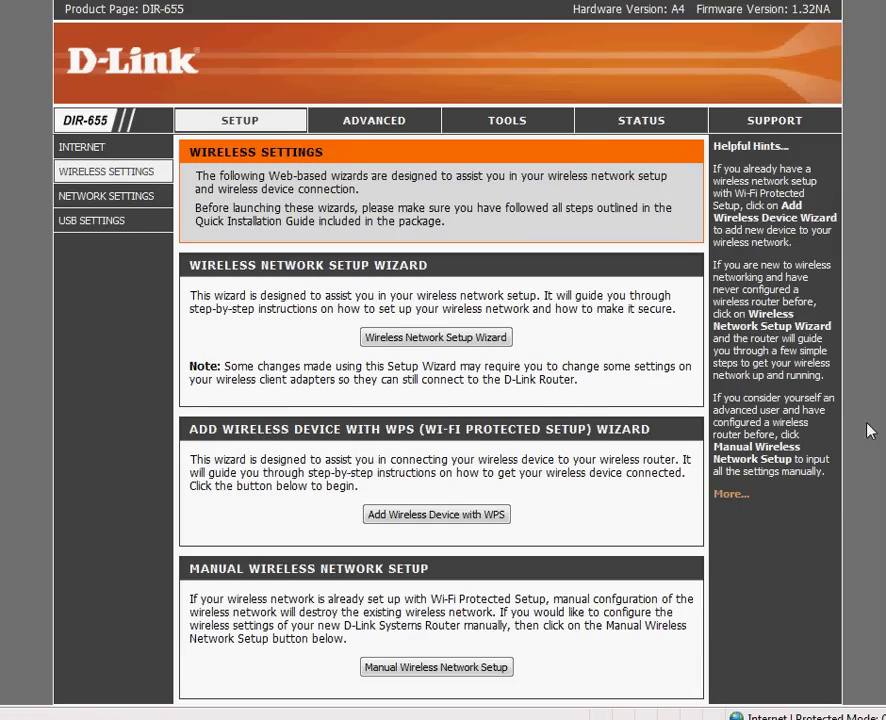
{"action": "scroll", "coordinate": [864, 428], "scroll_direction": "down", "scroll_amount": 2}
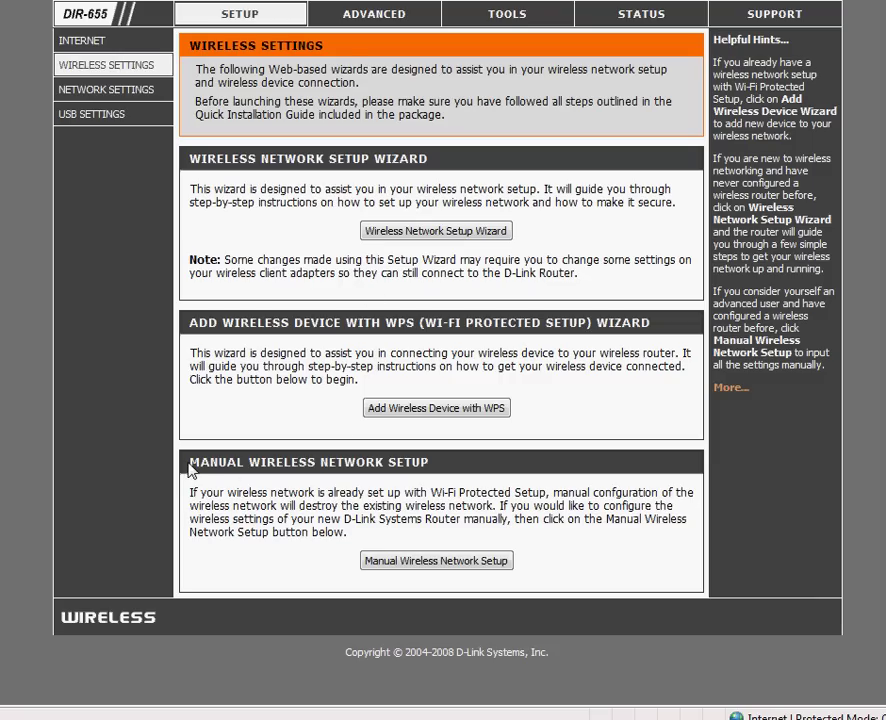
{"action": "left_click_drag", "start_coordinate": [189, 463], "coordinate": [451, 462]}
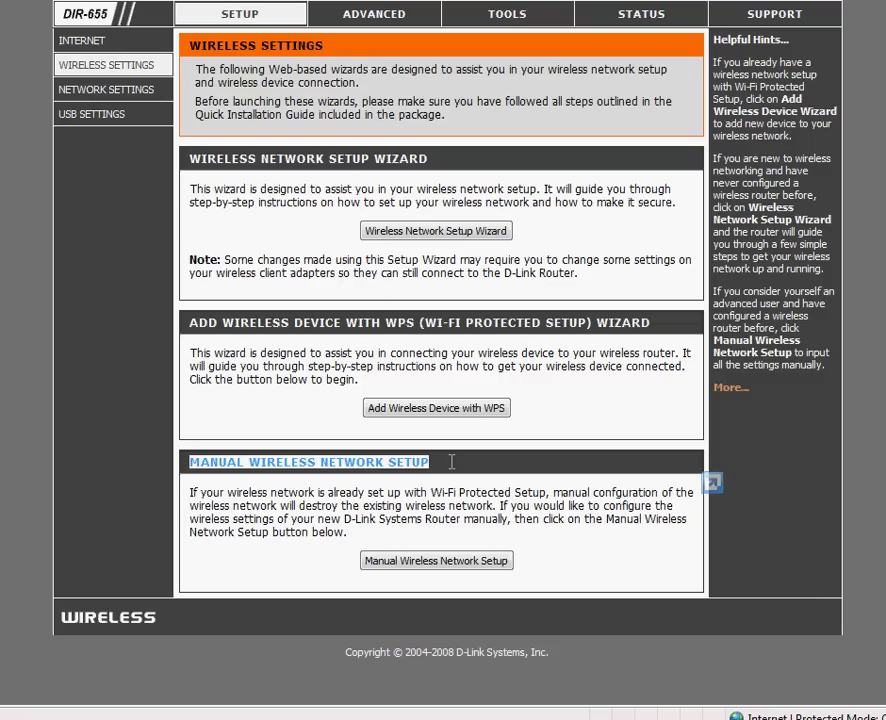
{"action": "left_click", "coordinate": [435, 561]}
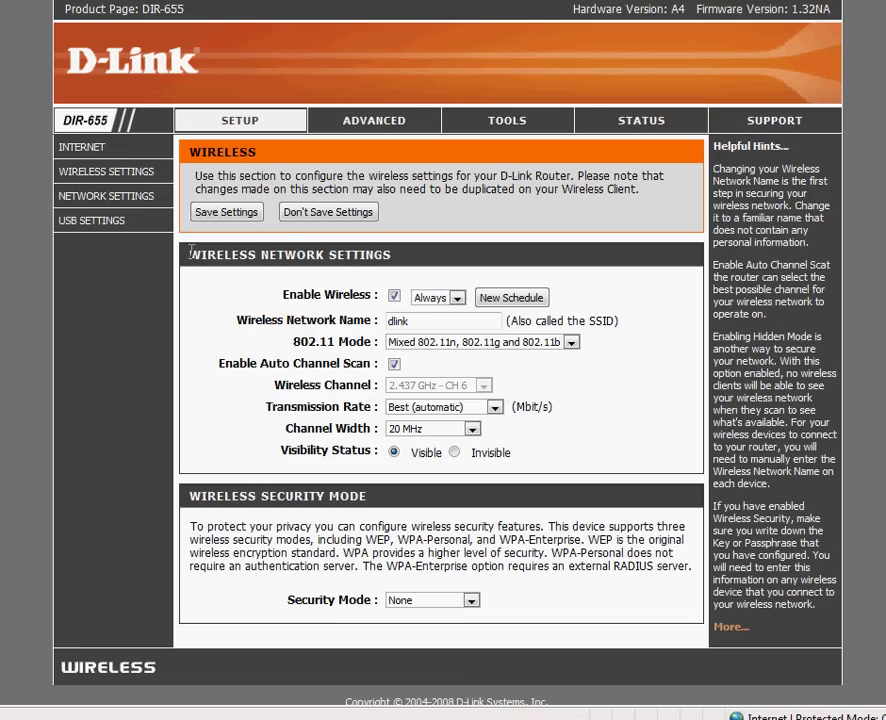
Change the wireless network name (SSID) to uniquename
{"action": "left_click_drag", "start_coordinate": [191, 256], "coordinate": [407, 258]}
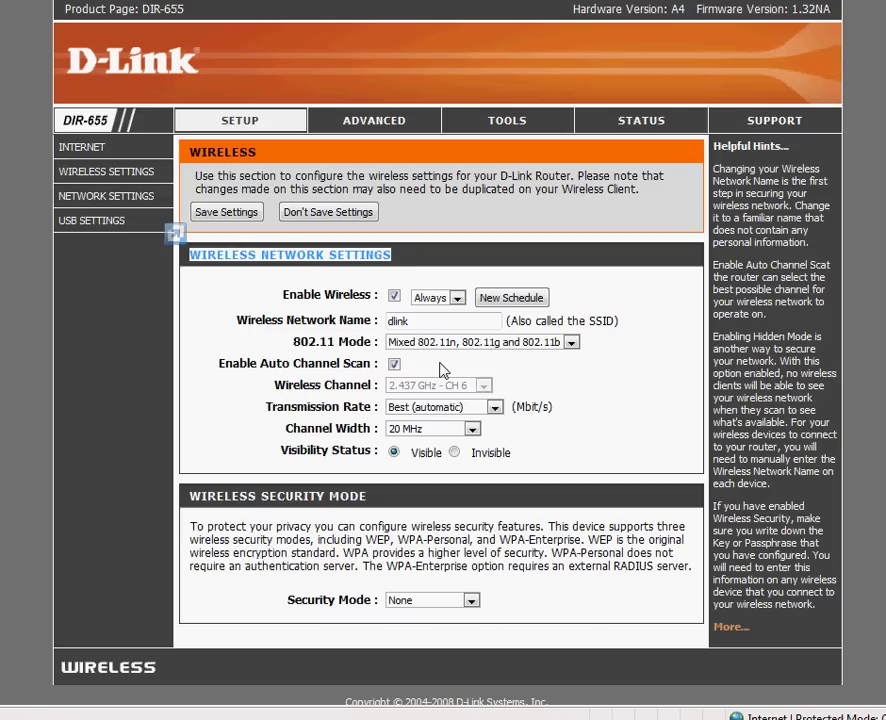
{"action": "left_click", "coordinate": [410, 320]}
{"action": "double_click", "coordinate": [400, 320]}
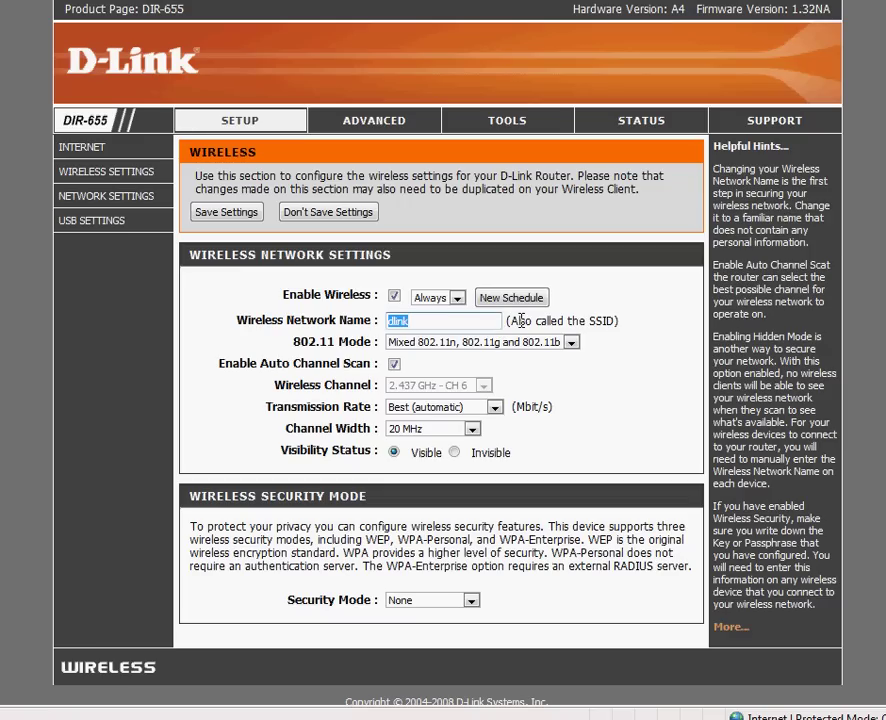
{"action": "left_click_drag", "start_coordinate": [508, 321], "coordinate": [614, 321]}
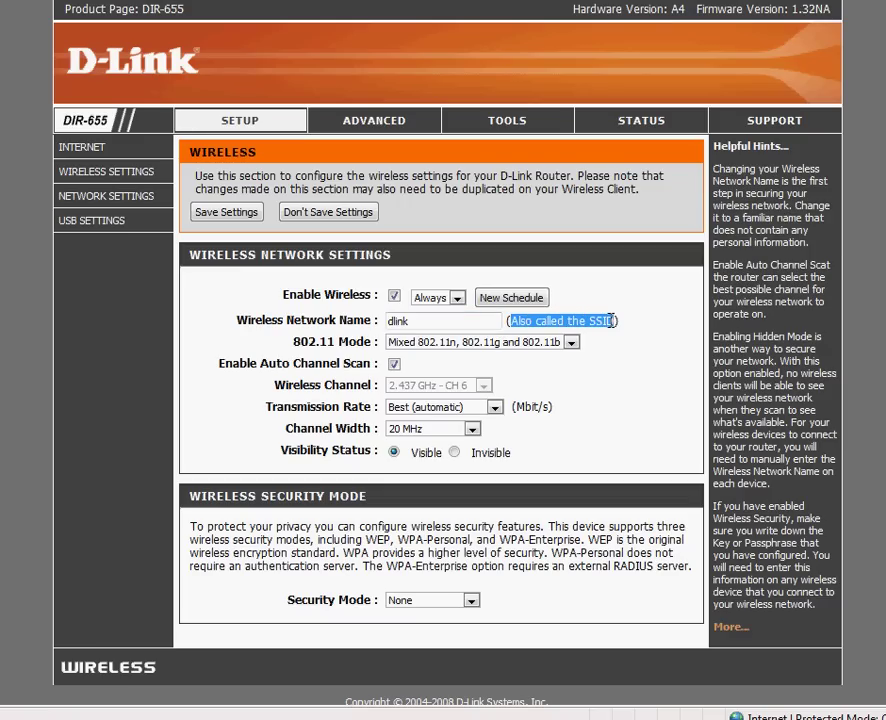
{"action": "left_click", "coordinate": [412, 321]}
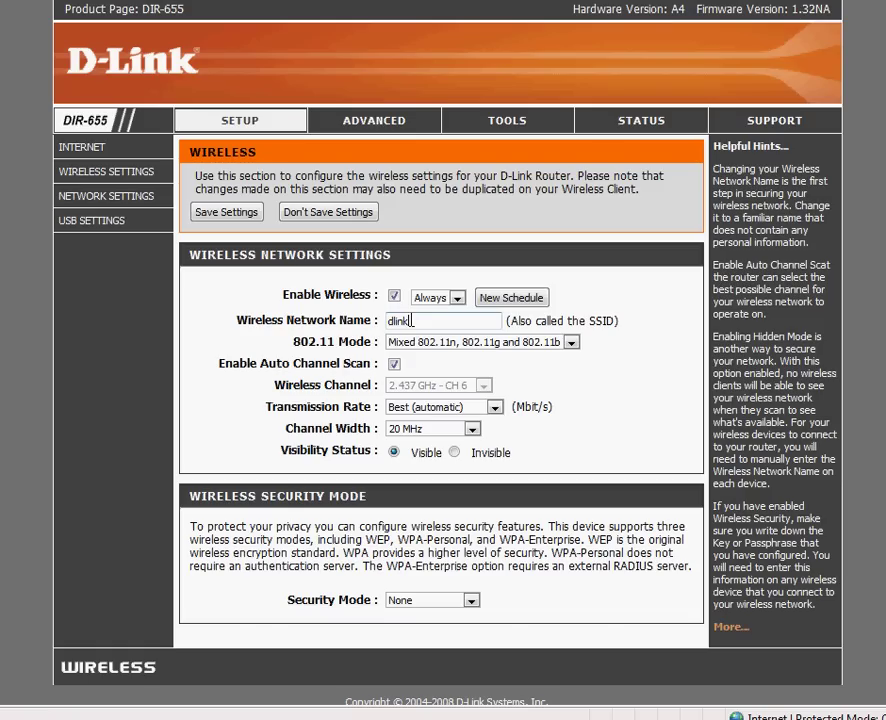
{"action": "key", "text": "BackSpace"}
{"action": "key", "text": "BackSpace"}
{"action": "key", "text": "BackSpace"}
{"action": "key", "text": "BackSpace"}
{"action": "key", "text": "BackSpace"}
{"action": "type", "text": "unoquename"}
{"action": "key", "text": "BackSpace"}
{"action": "key", "text": "BackSpace"}
{"action": "key", "text": "BackSpace"}
{"action": "key", "text": "BackSpace"}
{"action": "key", "text": "BackSpace"}
{"action": "key", "text": "BackSpace"}
{"action": "key", "text": "BackSpace"}
{"action": "key", "text": "BackSpace"}
{"action": "type", "text": "iquename"}
{"action": "scroll", "coordinate": [360, 507], "scroll_direction": "down", "scroll_amount": 3}
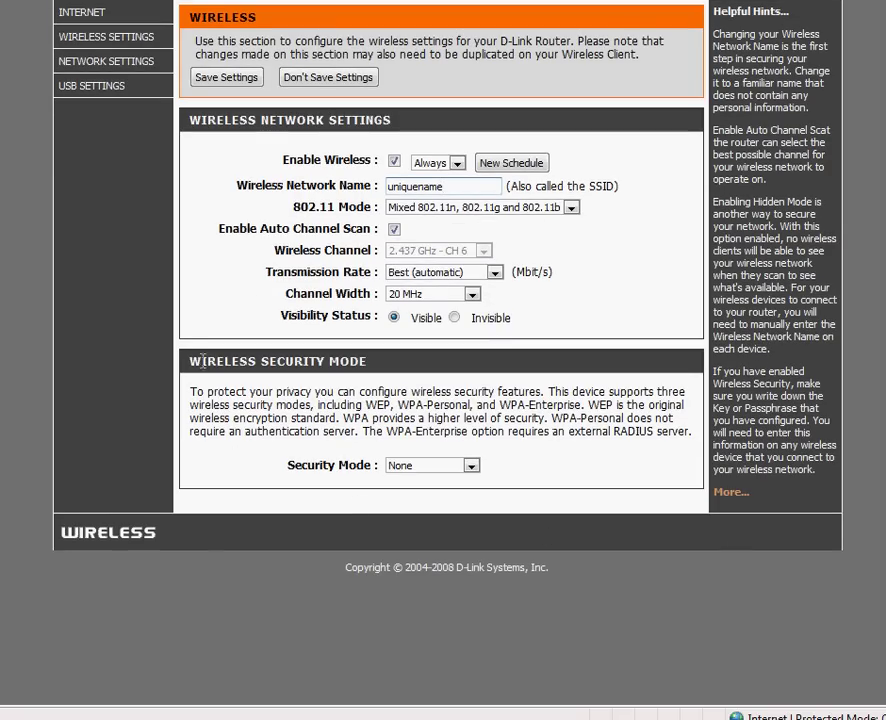
Set the wireless security mode to WPA-Personal
{"action": "left_click_drag", "start_coordinate": [188, 361], "coordinate": [383, 373]}
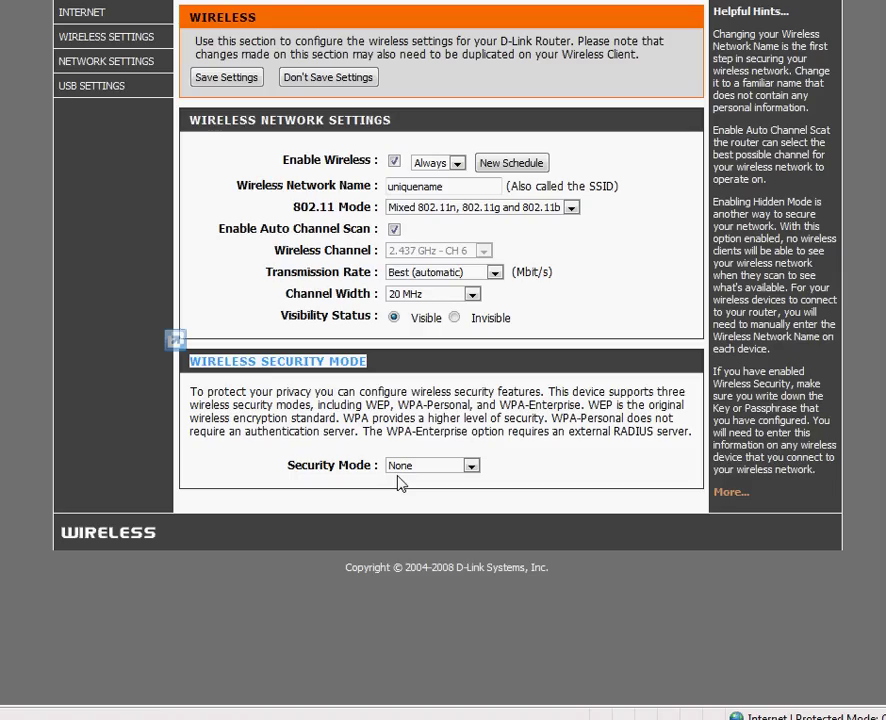
{"action": "left_click", "coordinate": [471, 466]}
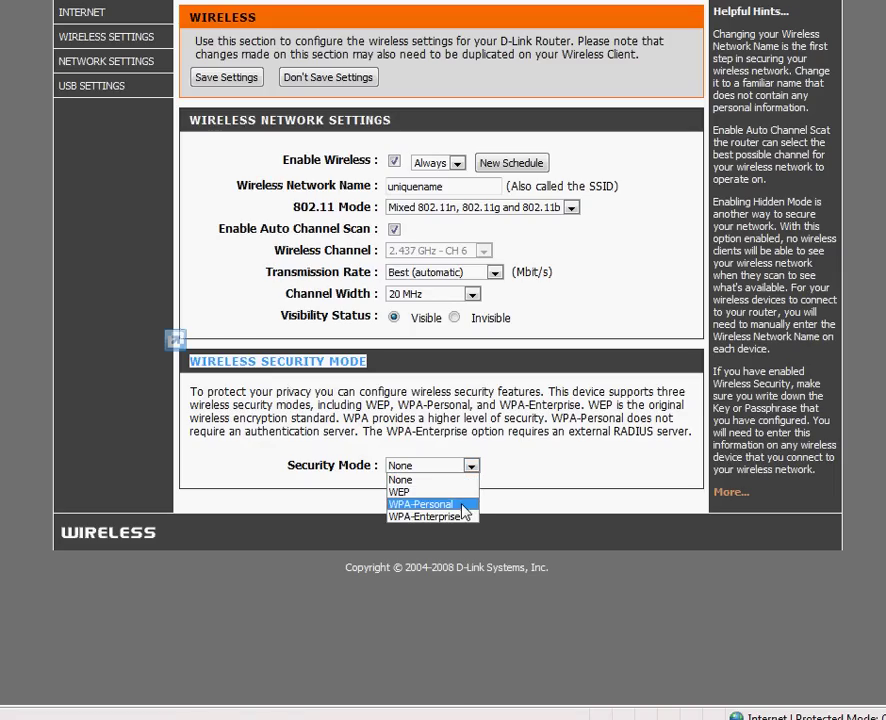
{"action": "left_click", "coordinate": [464, 504]}
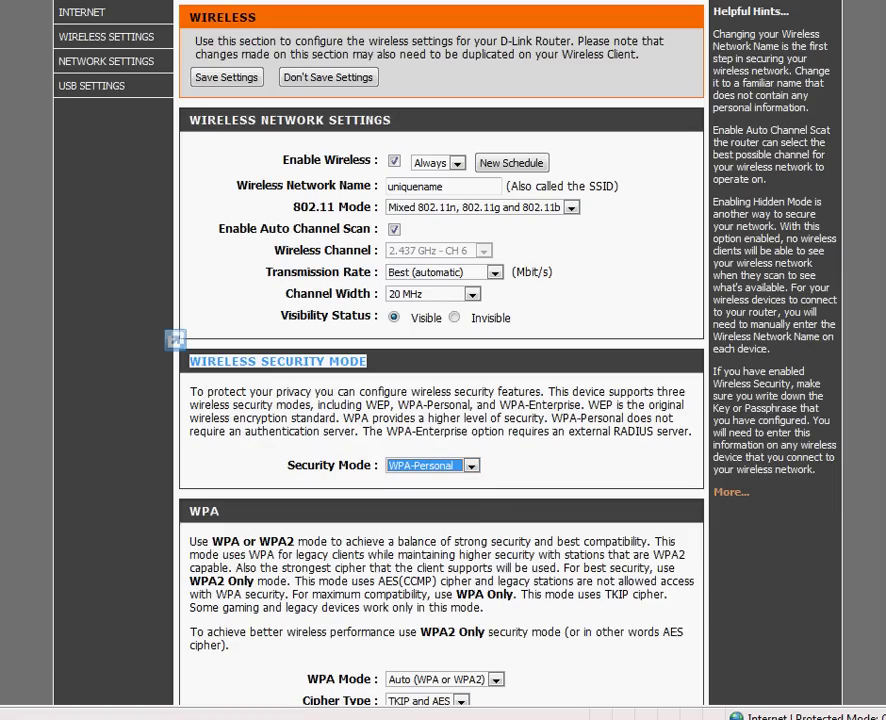
Examine the WPA guidance, the available WPA modes, the cipher type and the pre-shared key field
{"action": "scroll", "coordinate": [443, 400], "scroll_direction": "down", "scroll_amount": 5}
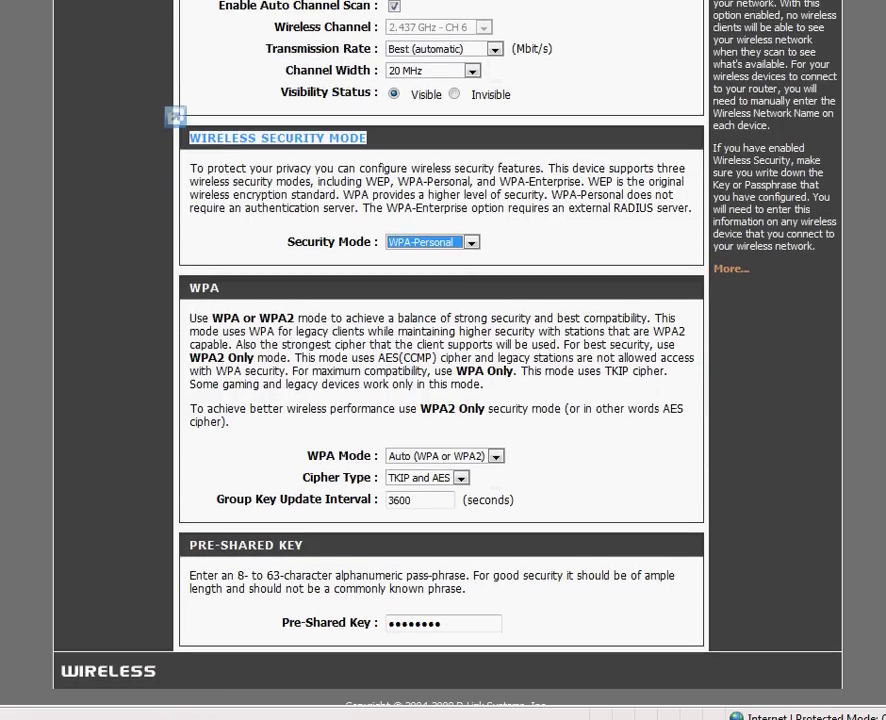
{"action": "left_click", "coordinate": [528, 395]}
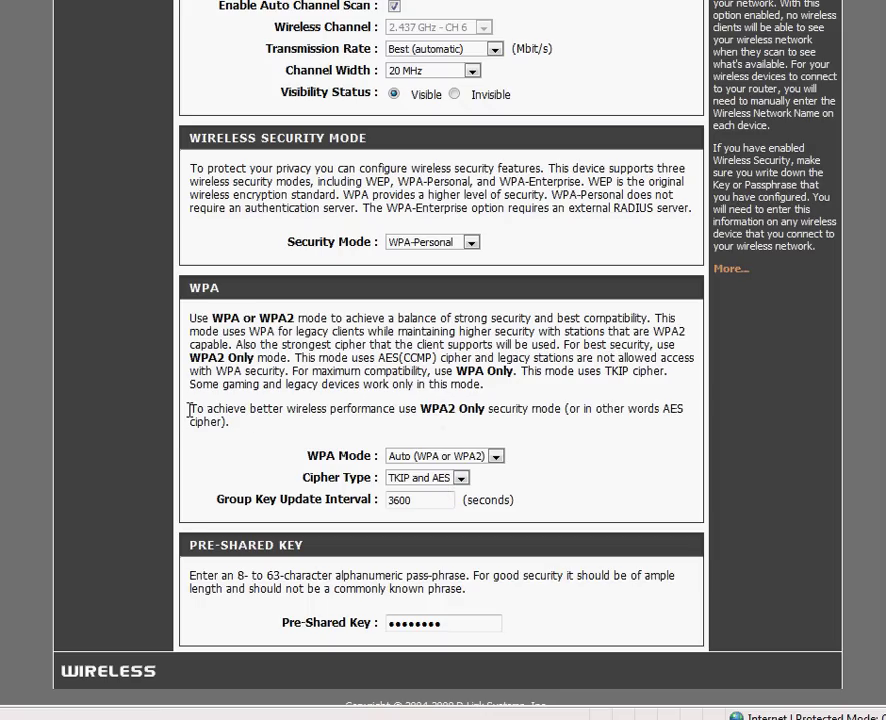
{"action": "left_click_drag", "start_coordinate": [189, 408], "coordinate": [573, 438]}
{"action": "left_click", "coordinate": [557, 438]}
{"action": "left_click", "coordinate": [497, 457]}
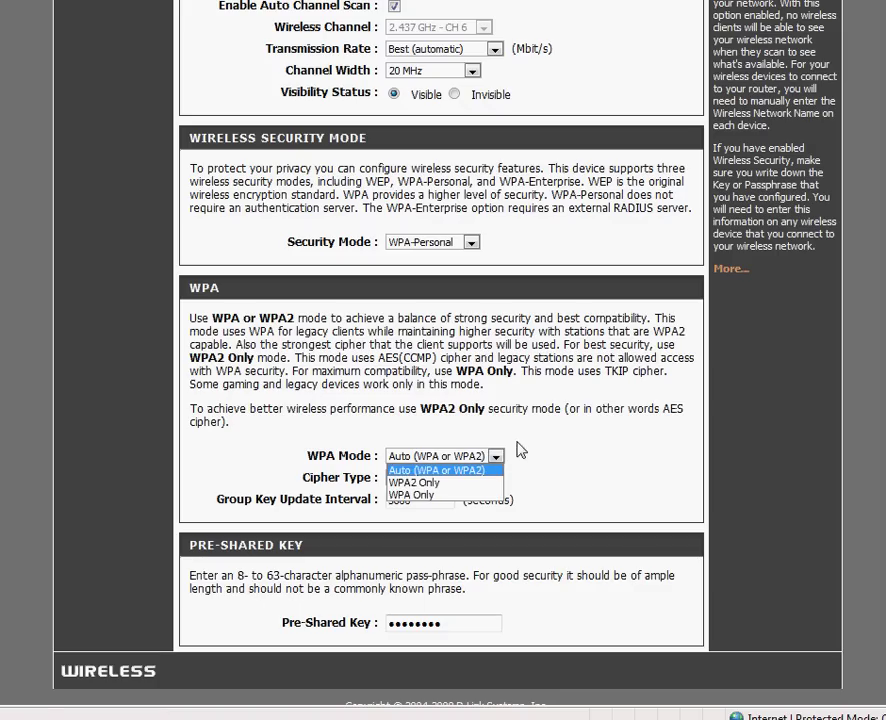
{"action": "left_click", "coordinate": [521, 450]}
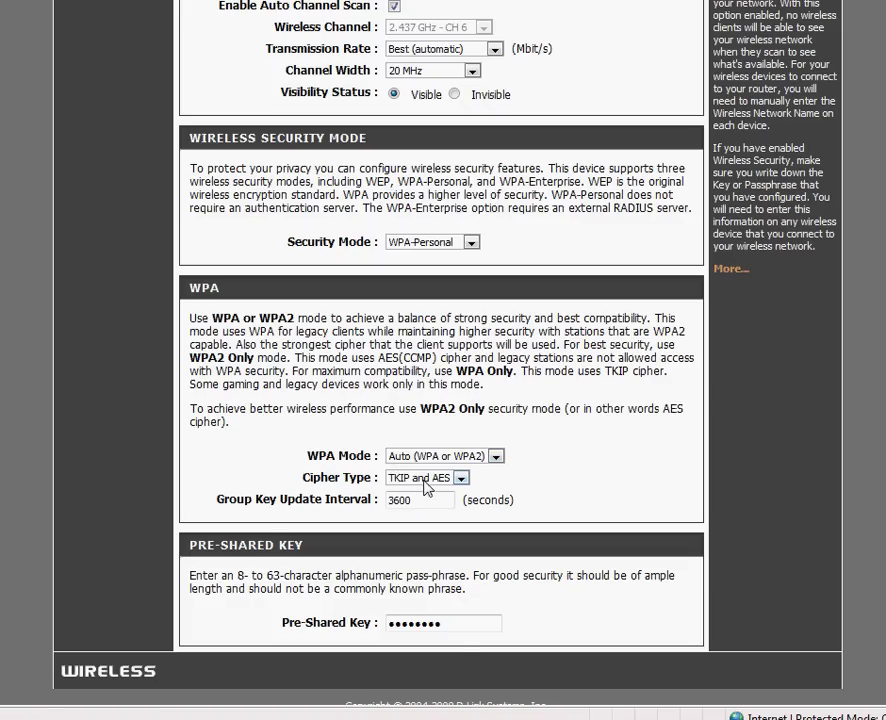
{"action": "left_click_drag", "start_coordinate": [451, 623], "coordinate": [384, 625]}
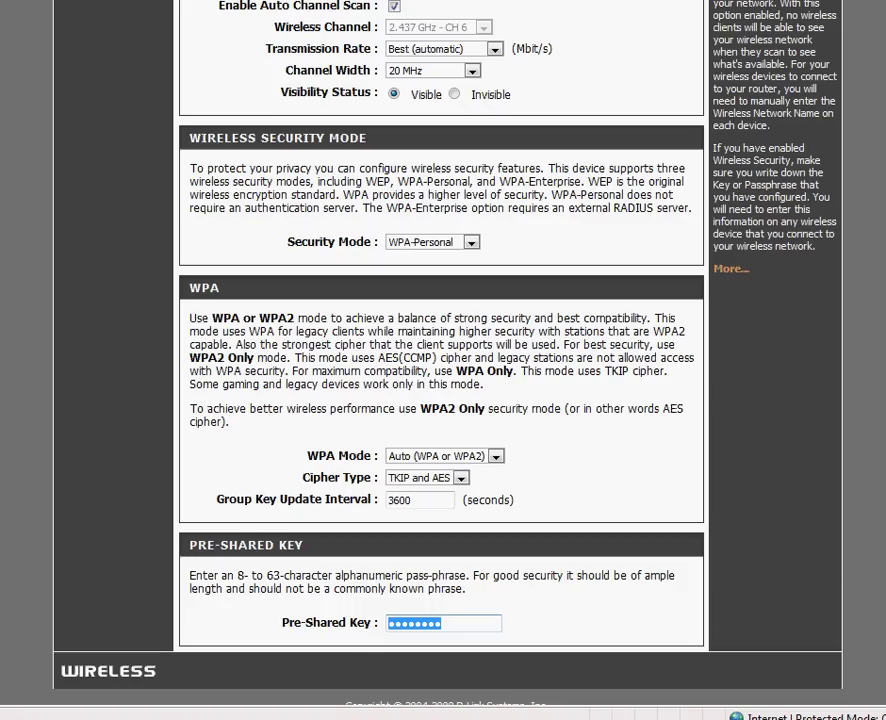
Save the wireless network and security settings
{"action": "scroll", "coordinate": [443, 360], "scroll_direction": "up", "scroll_amount": 3}
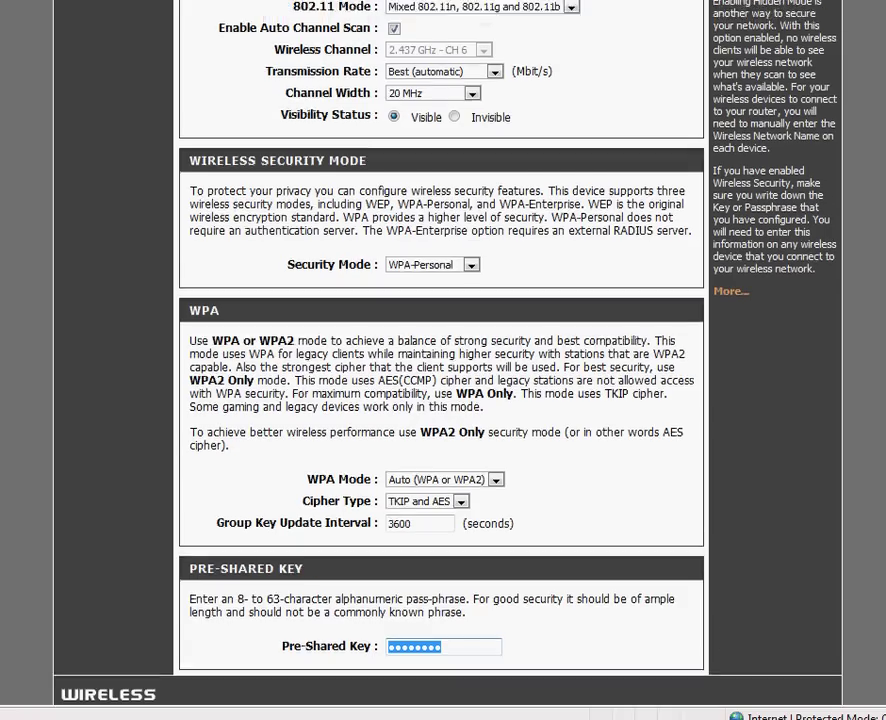
{"action": "scroll", "coordinate": [443, 360], "scroll_direction": "down", "scroll_amount": 3}
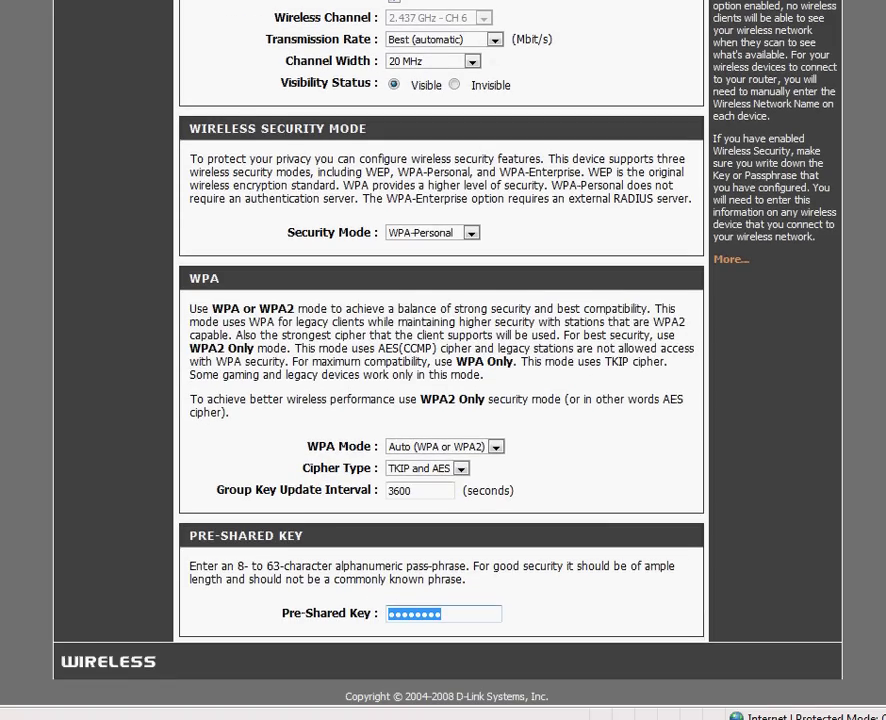
{"action": "scroll", "coordinate": [443, 360], "scroll_direction": "up", "scroll_amount": 4}
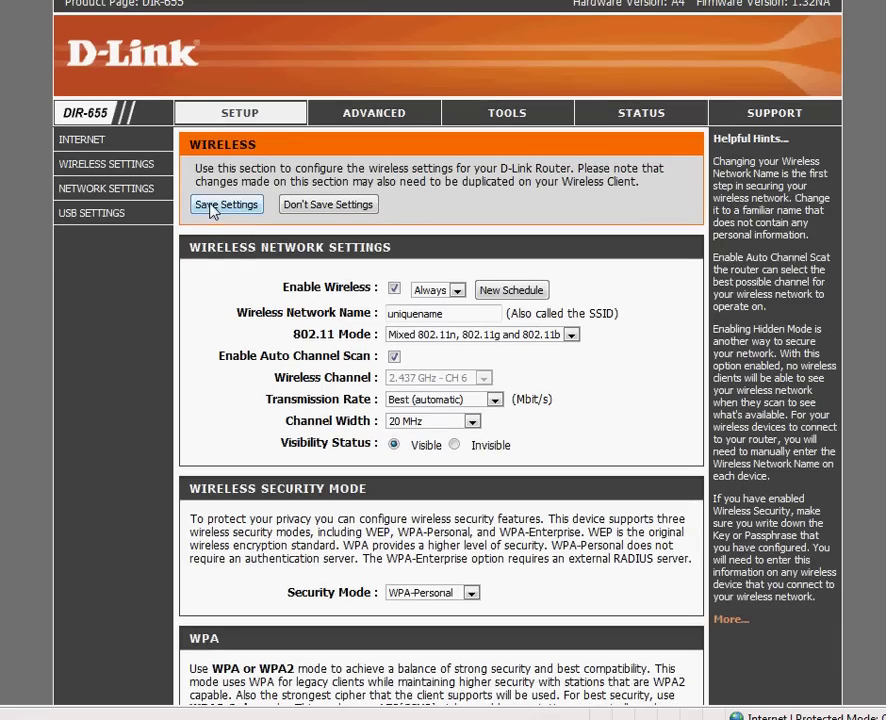
{"action": "left_click", "coordinate": [211, 206]}
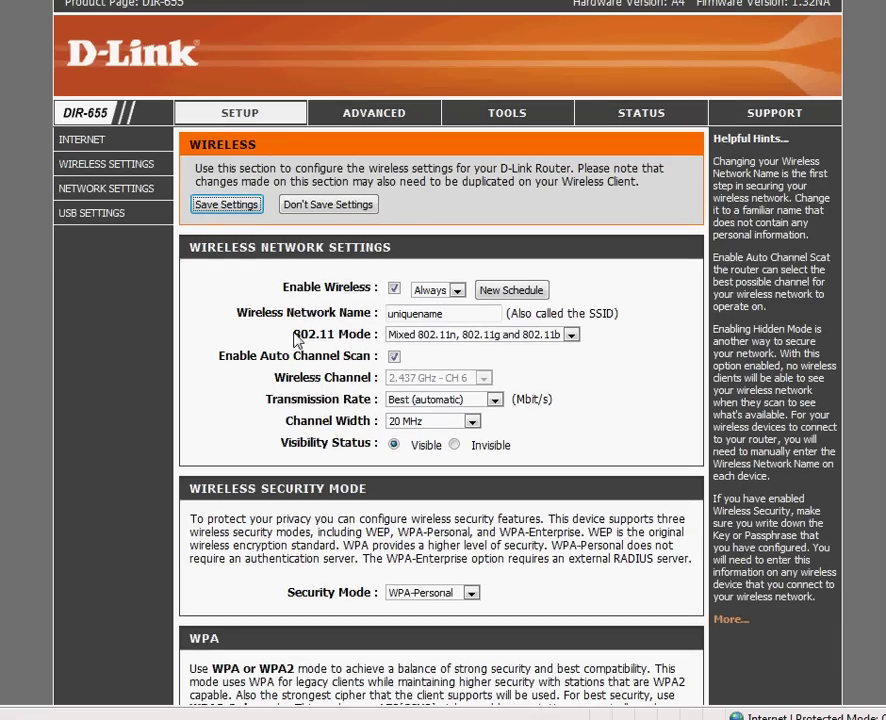
Review the wireless network name and the pre-shared key field that wireless clients need to connect
{"action": "left_click_drag", "start_coordinate": [446, 315], "coordinate": [353, 337]}
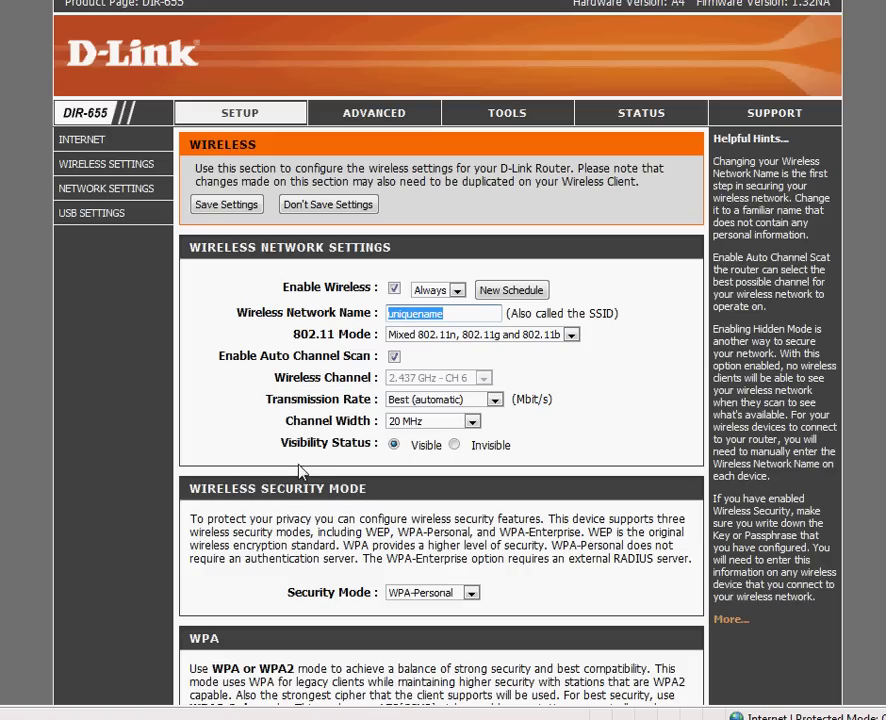
{"action": "scroll", "coordinate": [652, 625], "scroll_direction": "down", "scroll_amount": 3}
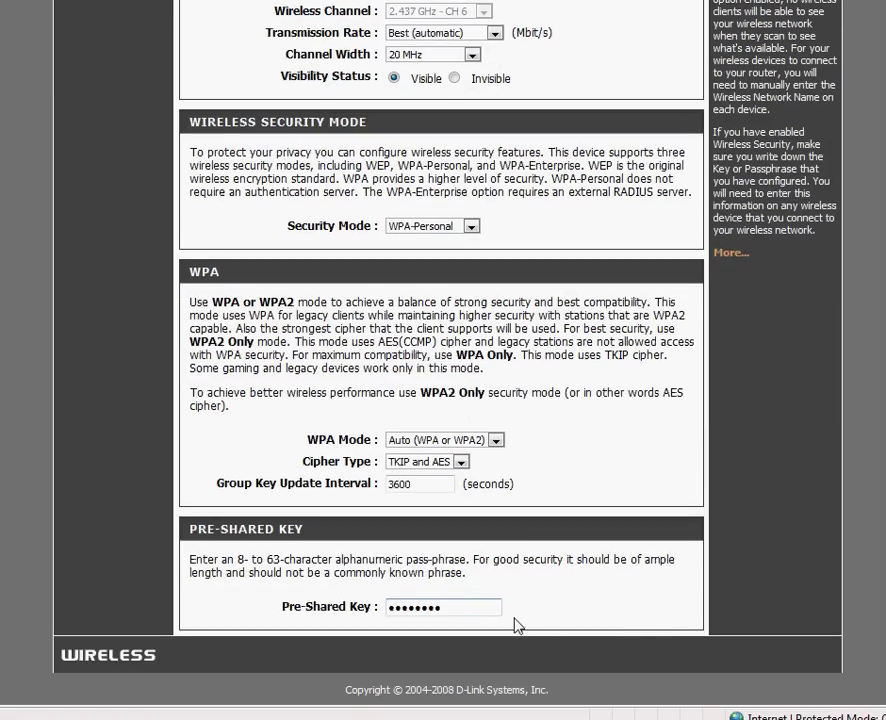
{"action": "left_click_drag", "start_coordinate": [450, 606], "coordinate": [390, 604]}
{"action": "scroll", "coordinate": [443, 400], "scroll_direction": "up", "scroll_amount": 3}
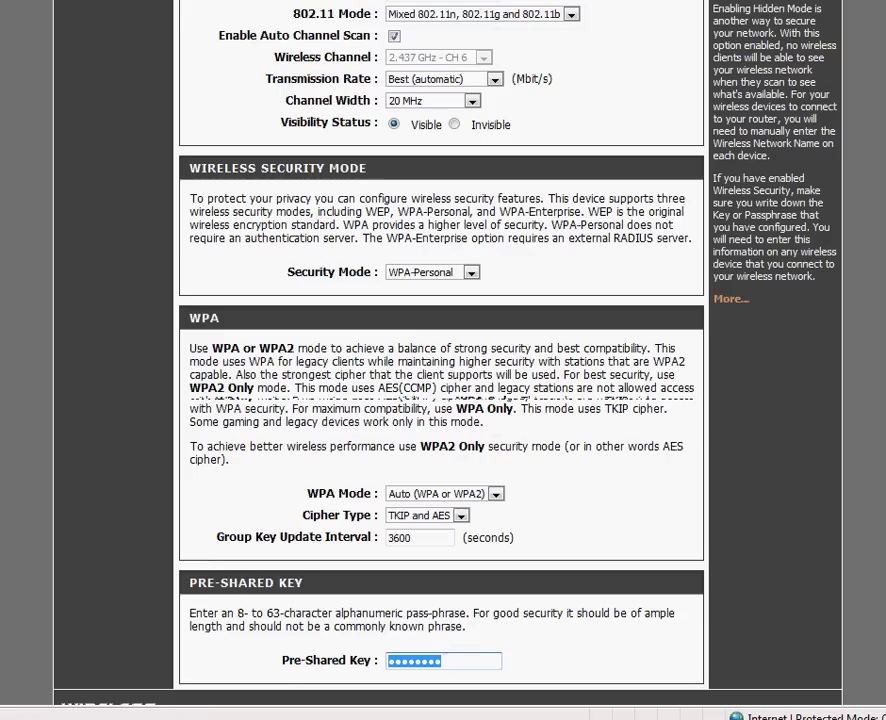